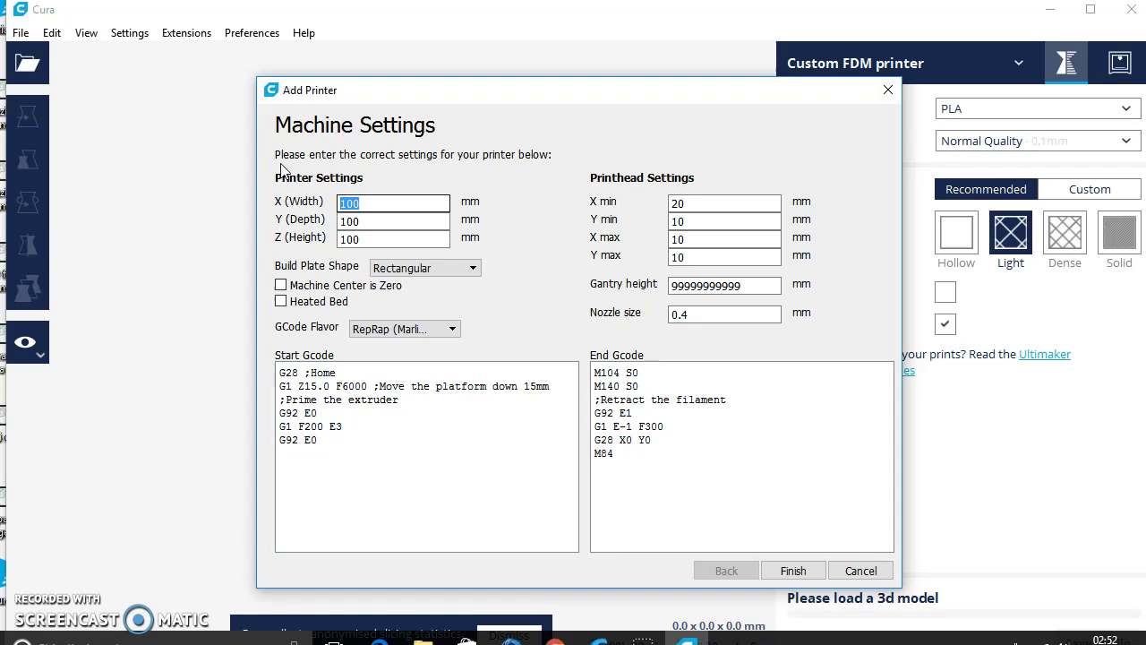
- Set the custom printer's width, depth and height to 200 mm each and finish adding the printer
{"action": "left_click", "coordinate": [377, 201]}
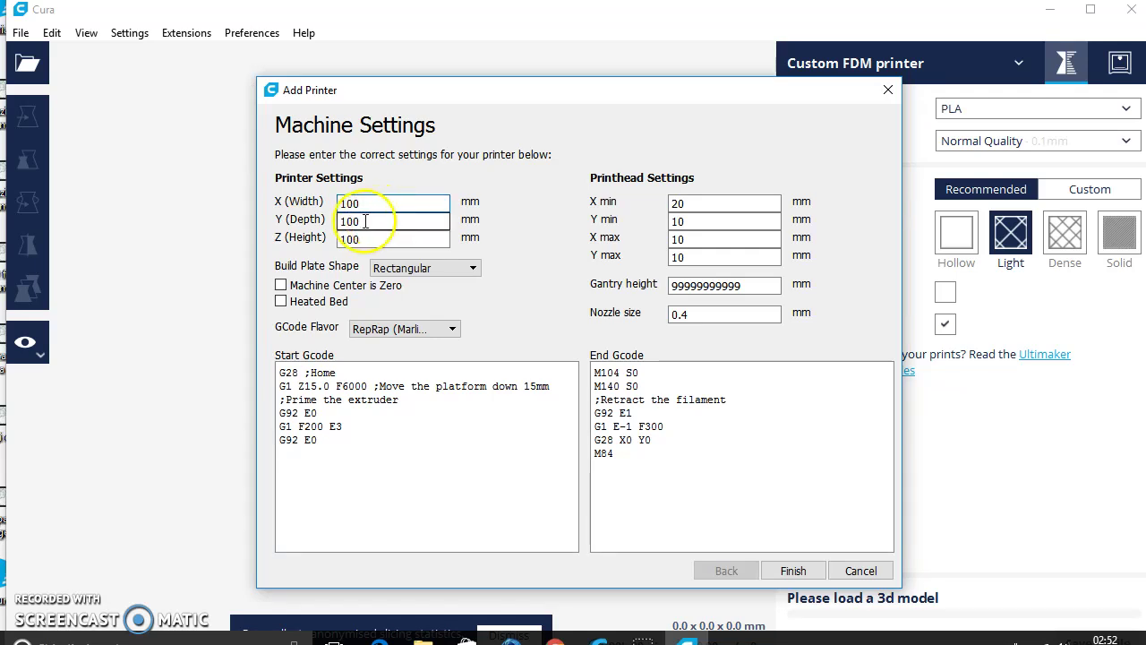
{"action": "key", "text": "Tab"}
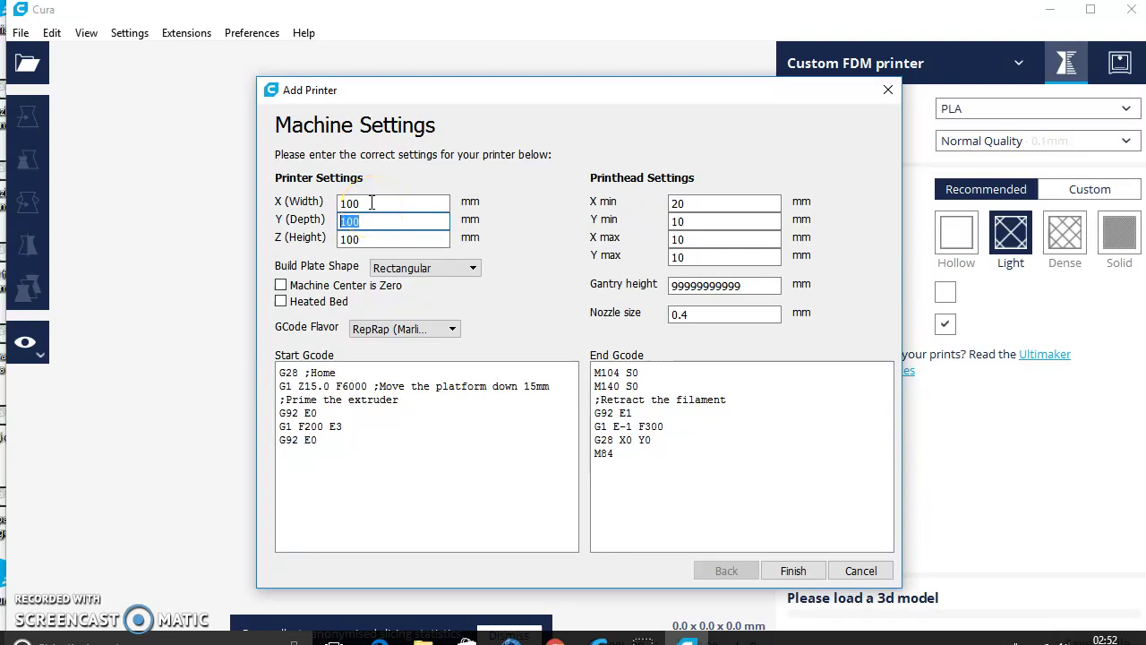
{"action": "left_click", "coordinate": [367, 202]}
{"action": "left_click_drag", "start_coordinate": [369, 202], "coordinate": [321, 205]}
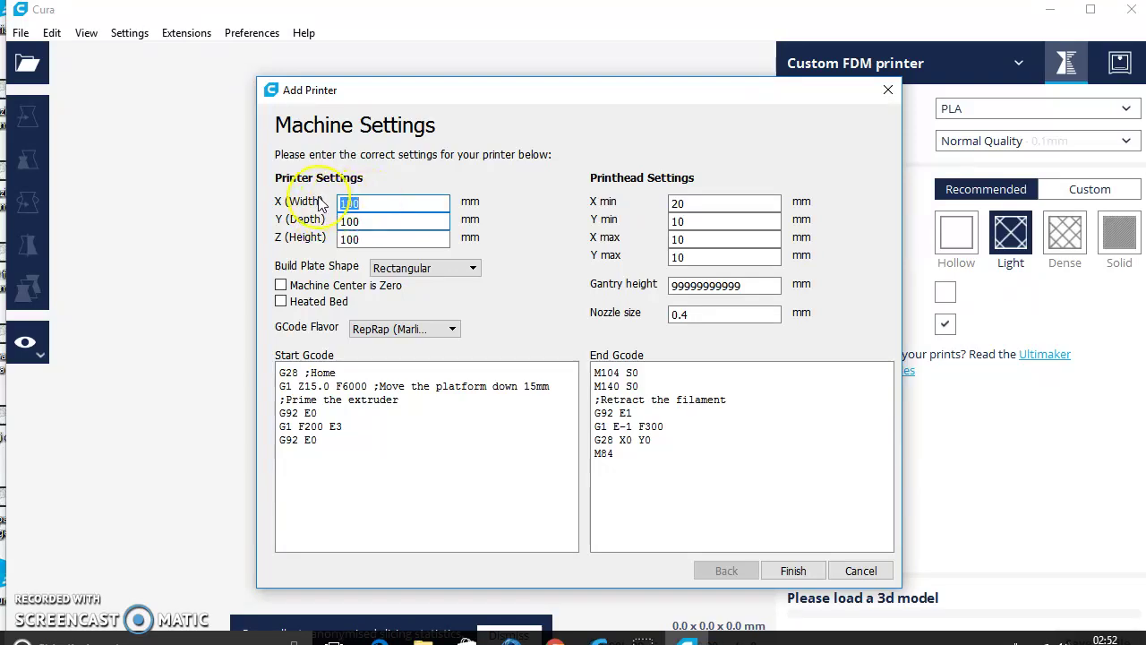
{"action": "type", "text": "2"}
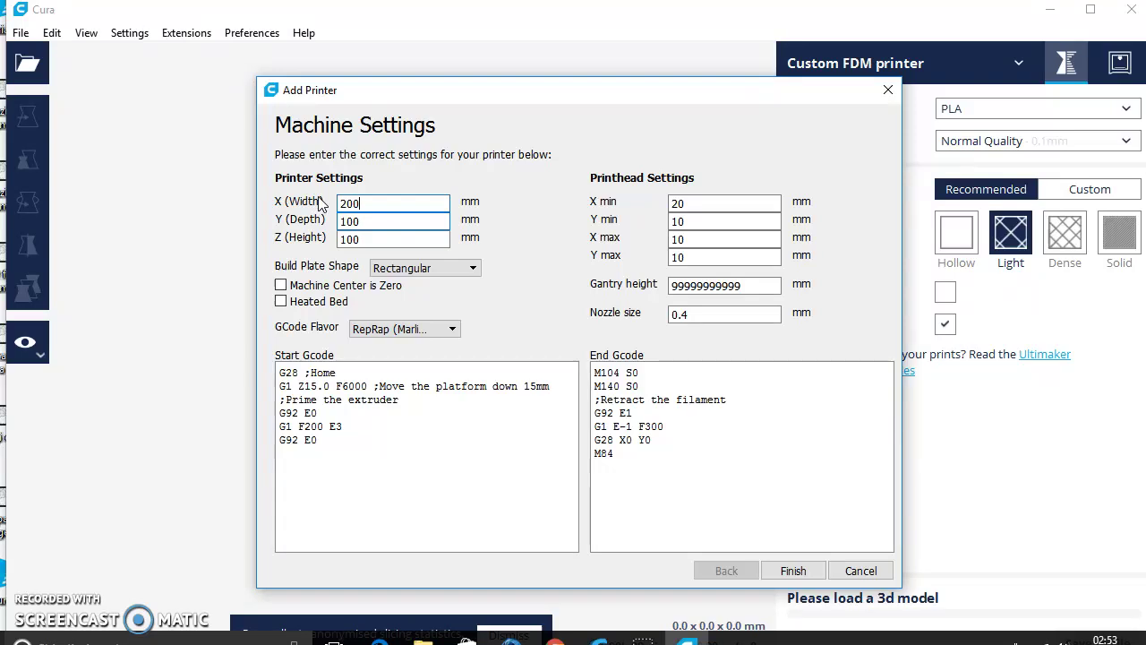
{"action": "key", "text": "Tab"}
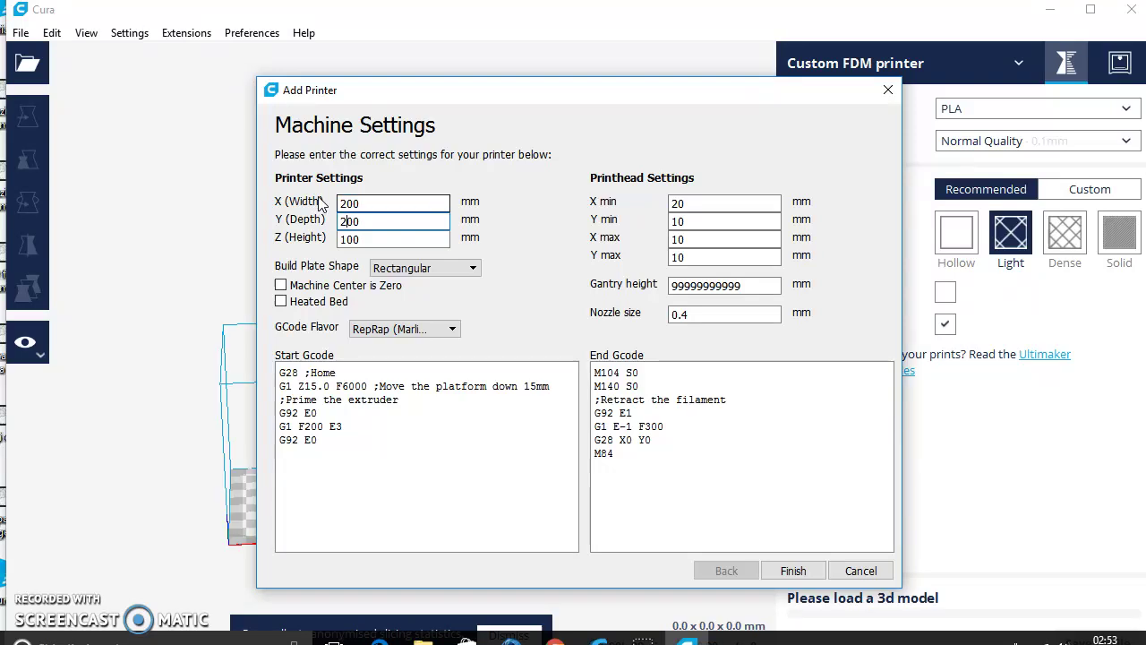
{"action": "left_click", "coordinate": [349, 240]}
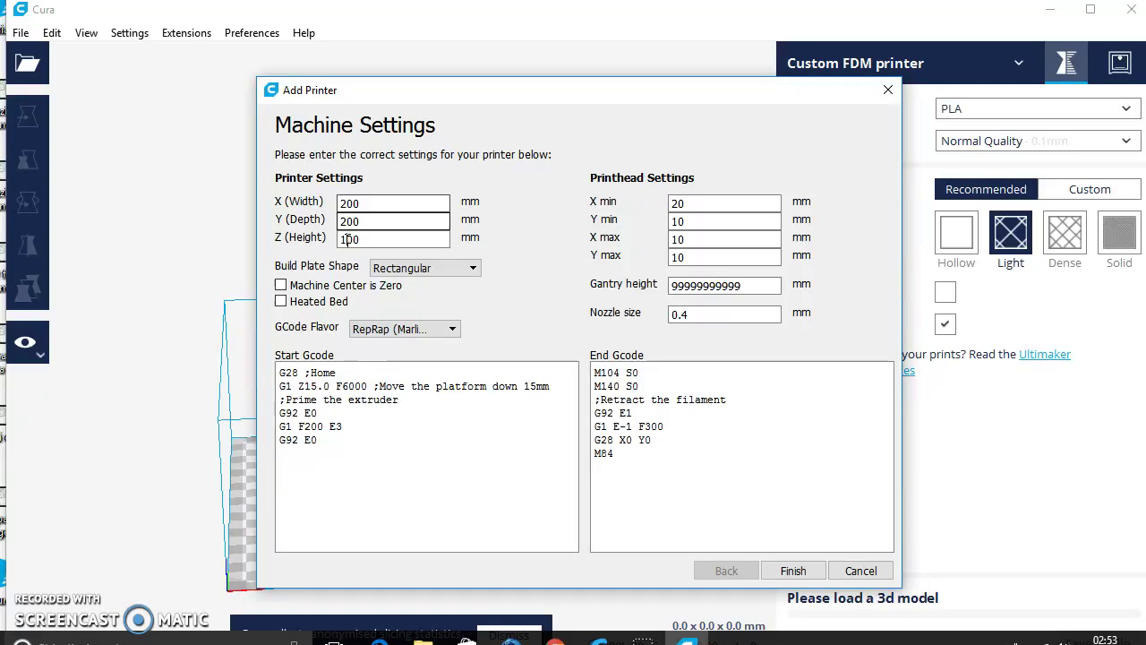
{"action": "key", "text": "BackSpace"}
{"action": "type", "text": "2"}
{"action": "left_click", "coordinate": [401, 283]}
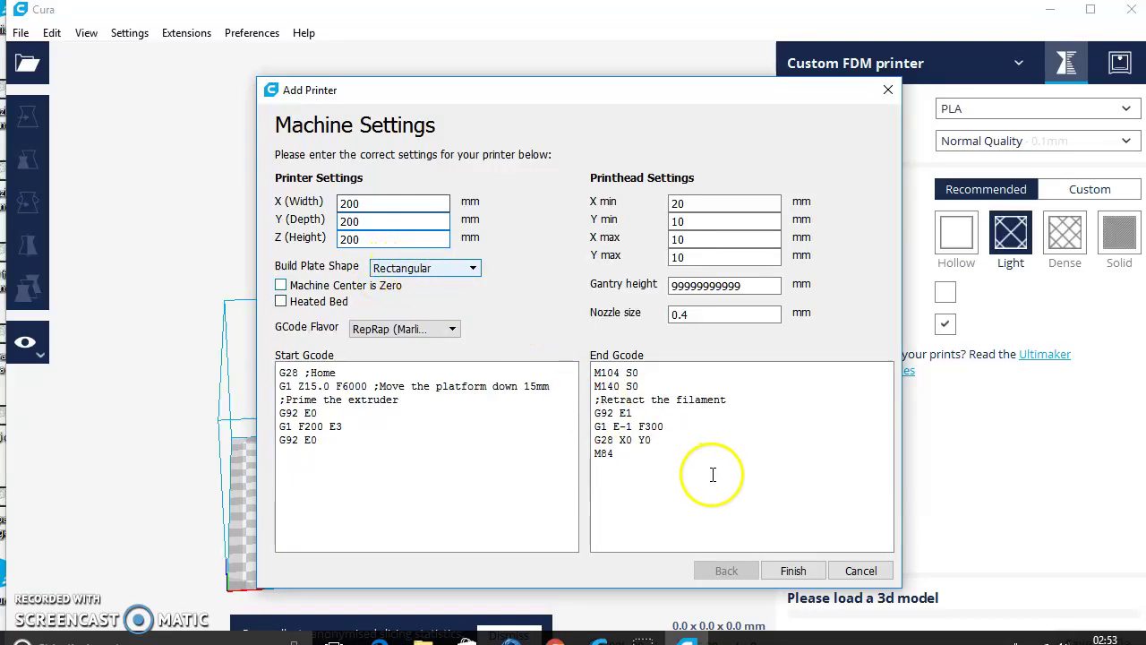
{"action": "left_click", "coordinate": [795, 571]}
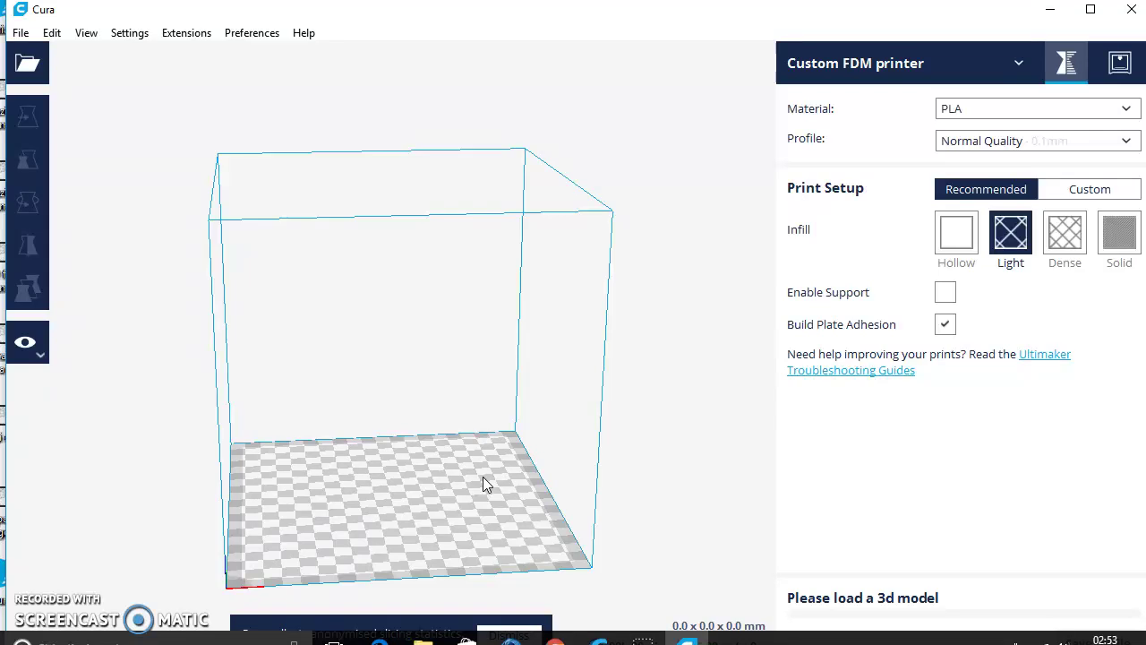
- Examine the empty build volume from another angle
{"action": "key", "text": "Right"}
{"action": "key", "text": "Right"}
{"action": "key", "text": "Right"}
{"action": "key", "text": "Right"}
{"action": "key", "text": "Right"}
{"action": "key", "text": "Right"}
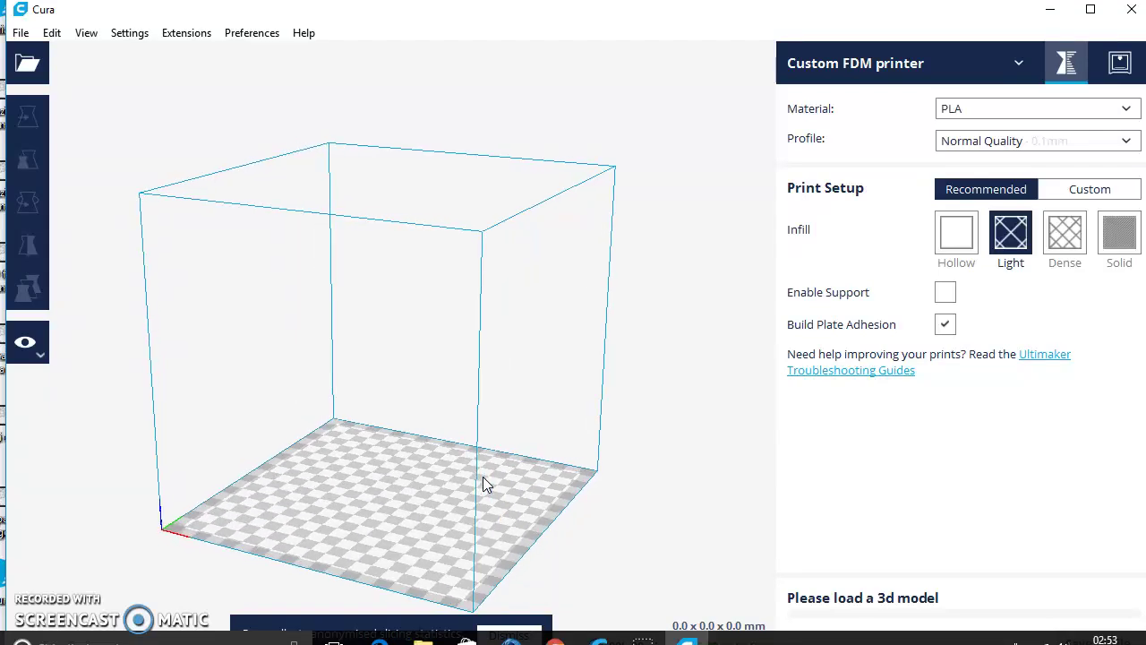
{"action": "left_click", "coordinate": [1085, 11]}
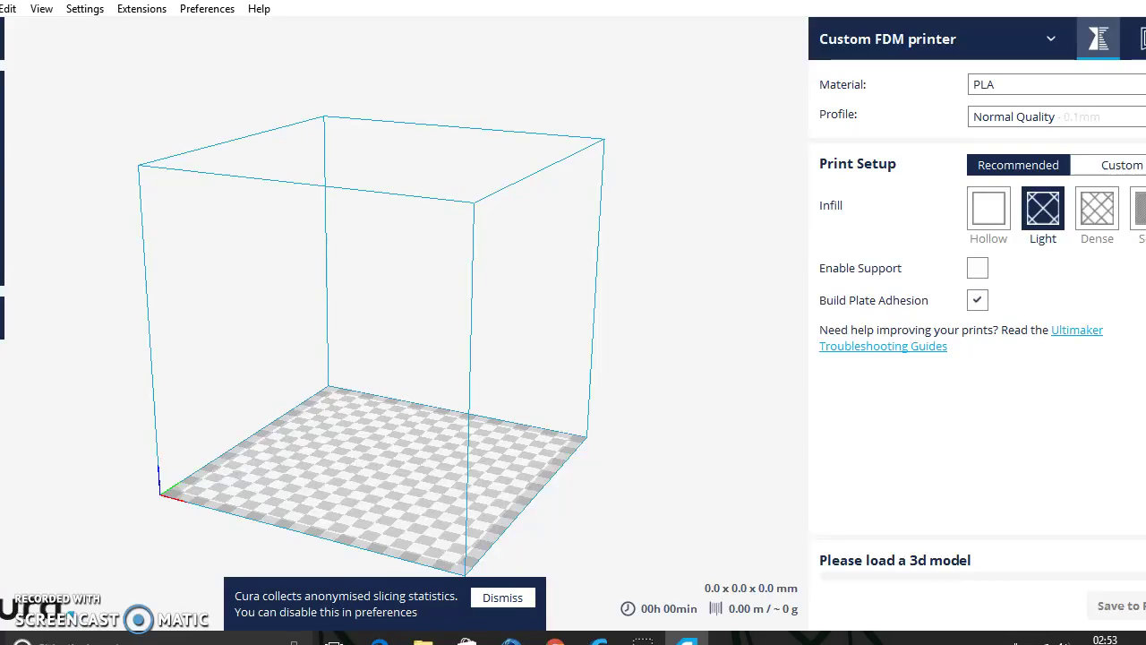
{"action": "left_click", "coordinate": [1085, 2]}
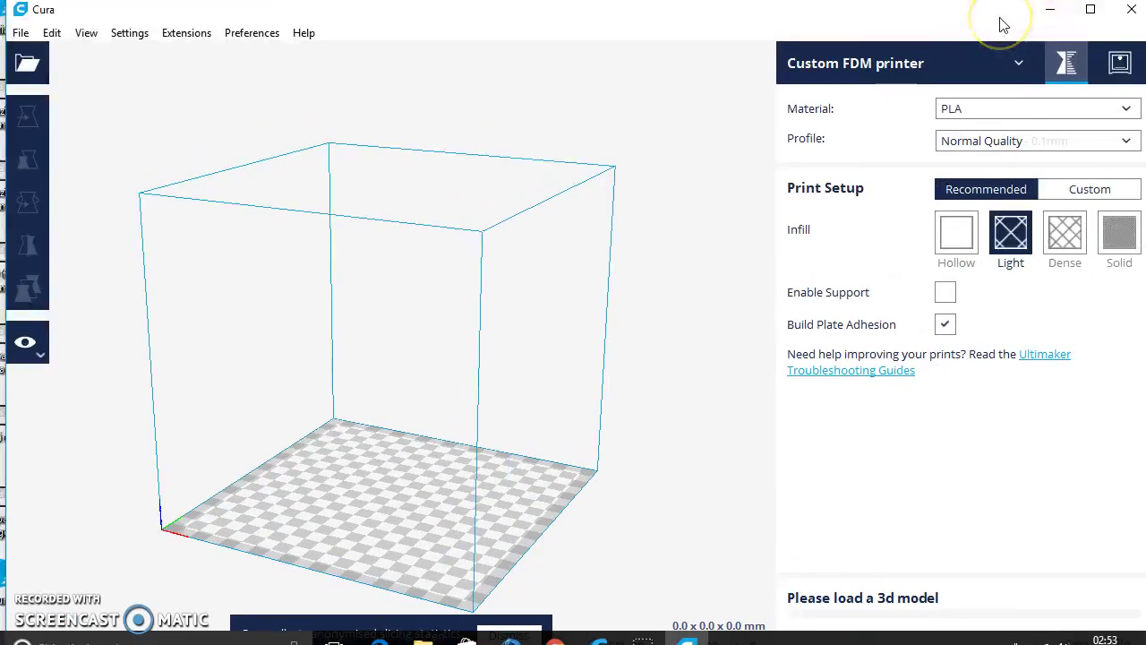
- Uncover the desktop beside the window and try to load a model by dropping its desktop file onto the build plate
{"action": "left_click_drag", "start_coordinate": [1003, 25], "coordinate": [1057, 46]}
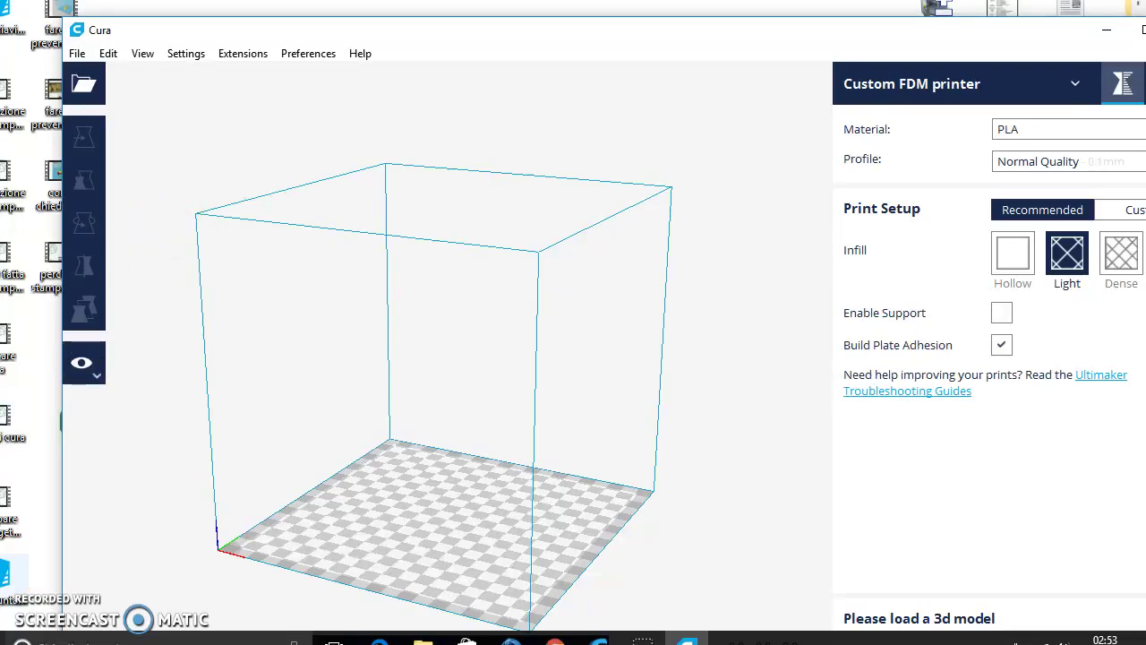
{"action": "left_click_drag", "start_coordinate": [8, 578], "coordinate": [437, 489]}
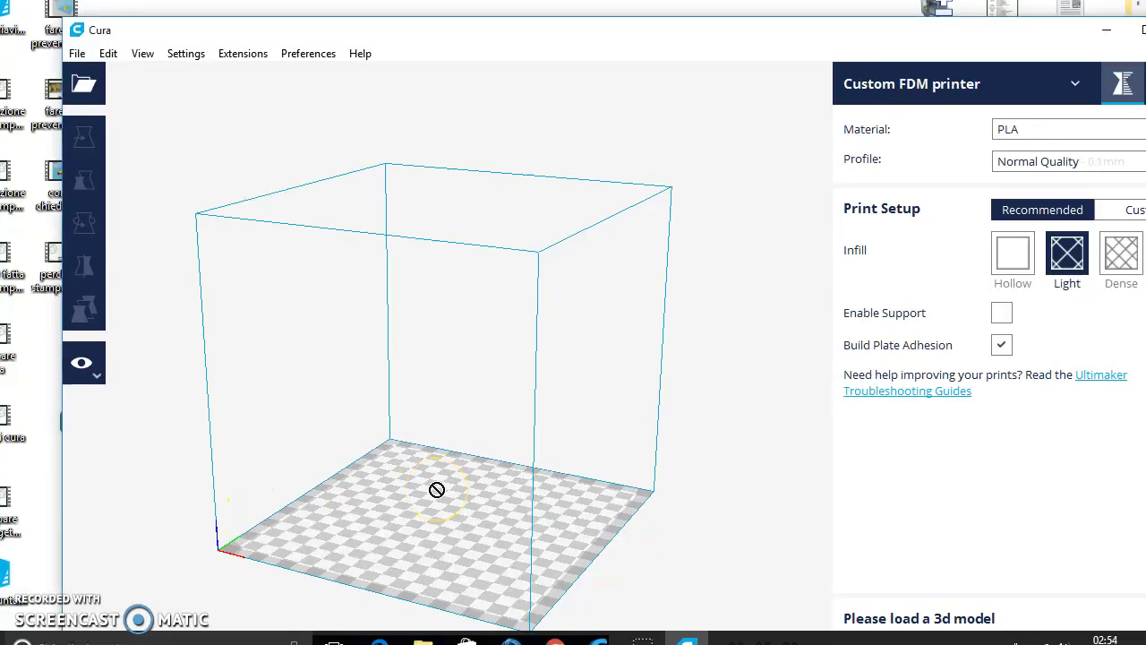
{"action": "left_click_drag", "start_coordinate": [436, 489], "coordinate": [436, 482]}
{"action": "left_click_drag", "start_coordinate": [537, 31], "coordinate": [523, 19]}
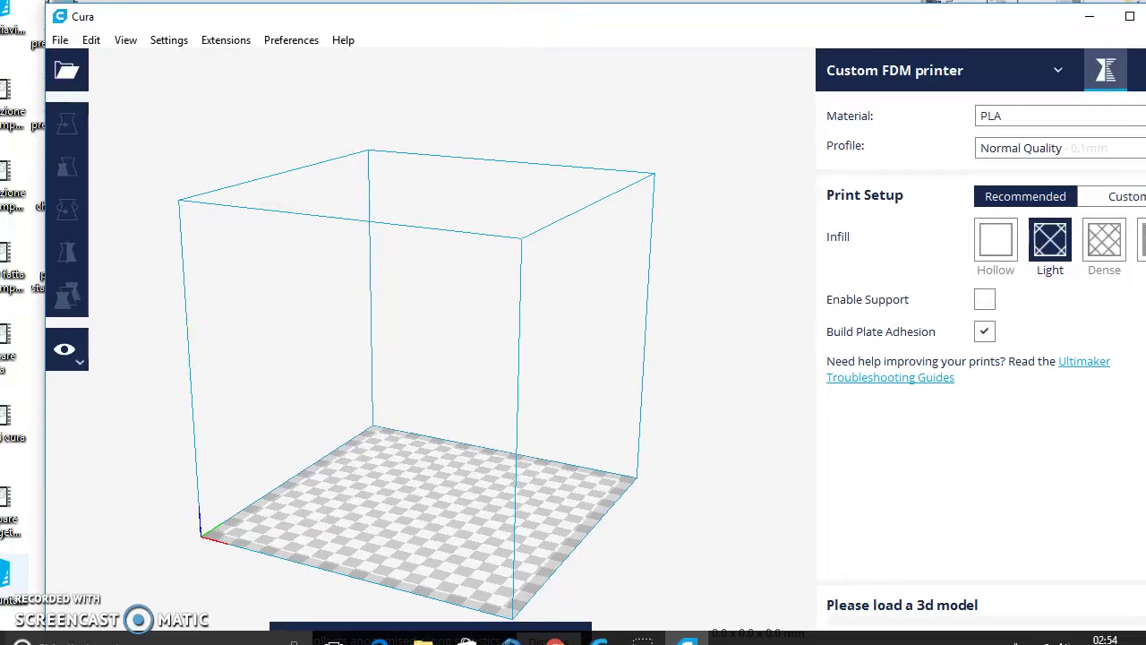
{"action": "left_click_drag", "start_coordinate": [7, 575], "coordinate": [461, 469]}
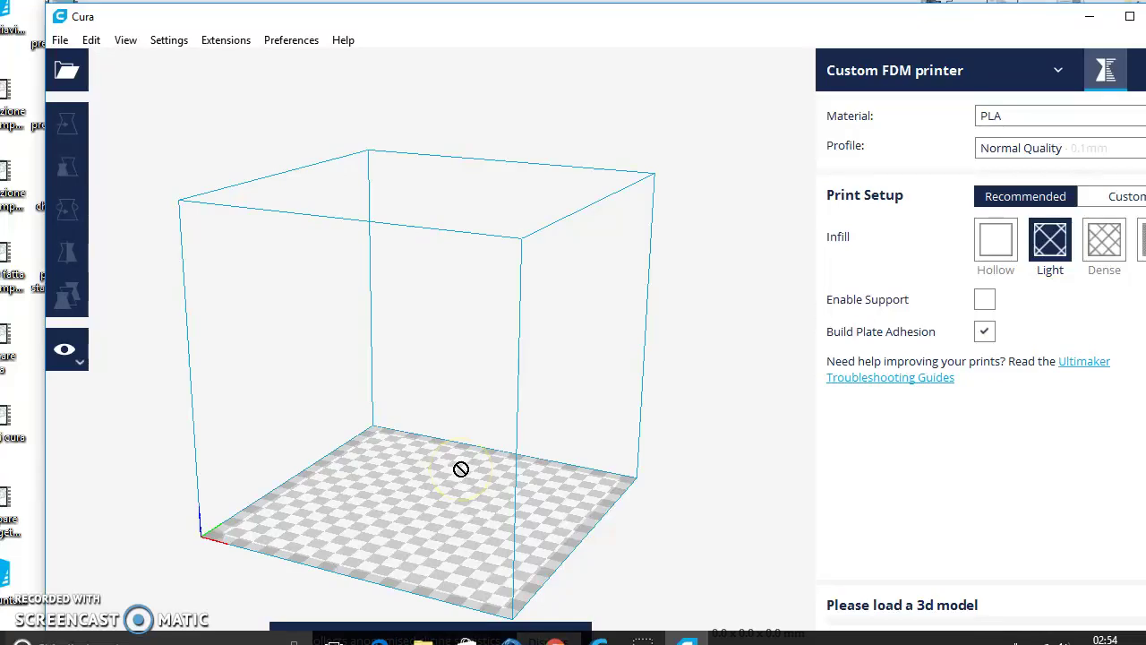
- Open the SD_Mountain model file from the Desktop folder
{"action": "left_click", "coordinate": [59, 40]}
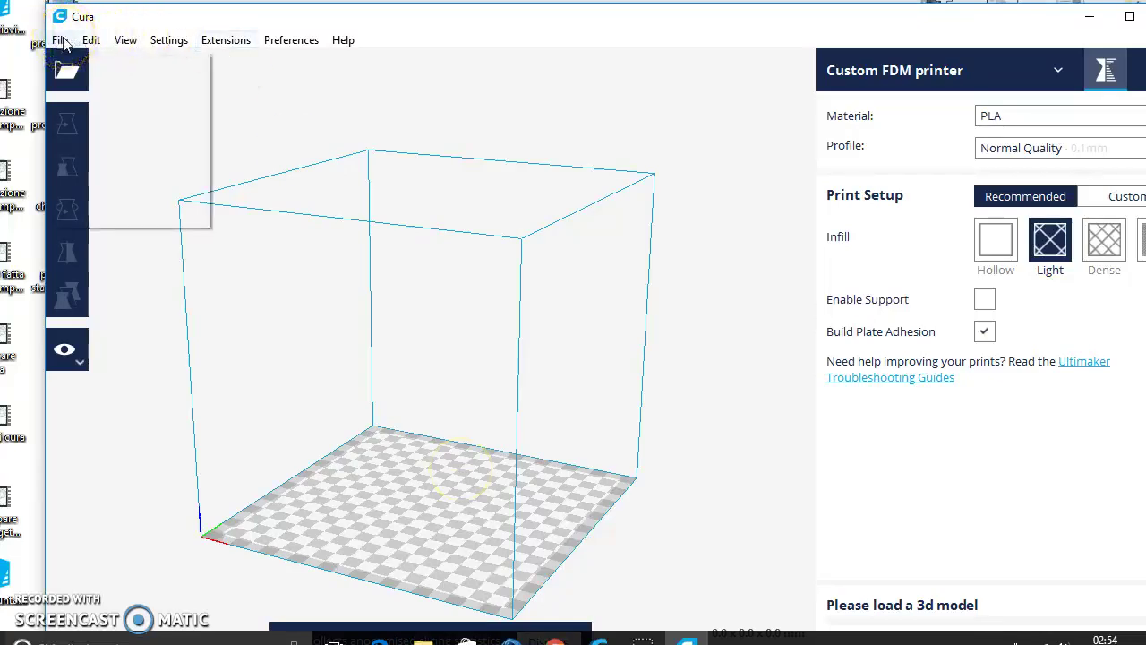
{"action": "left_click", "coordinate": [72, 79]}
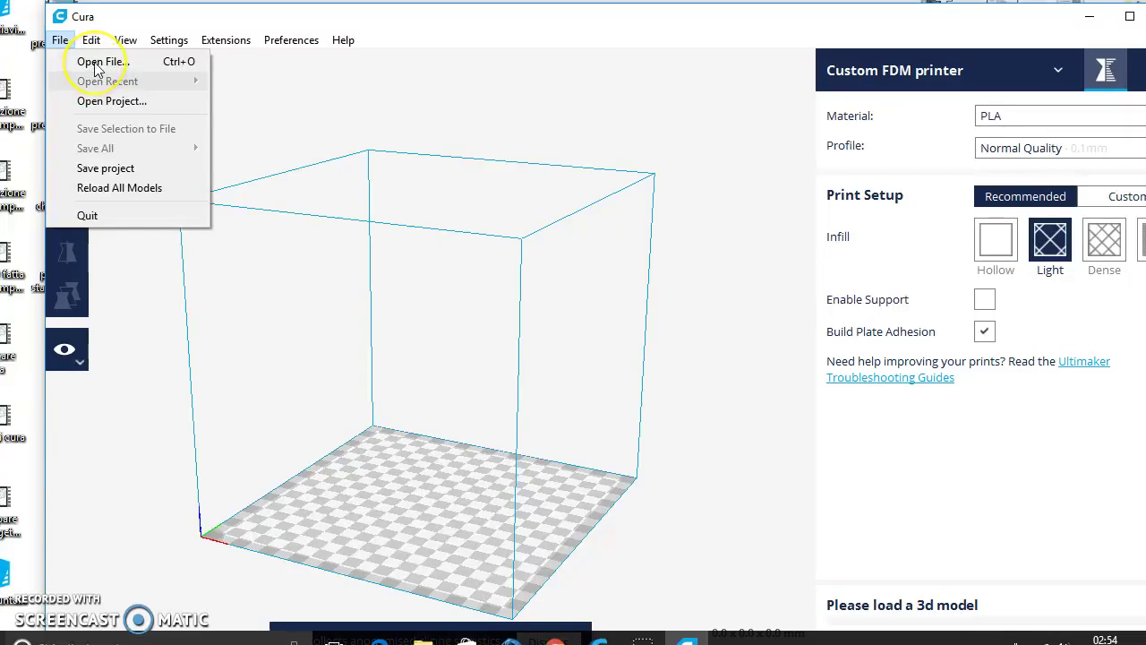
{"action": "left_click", "coordinate": [98, 68]}
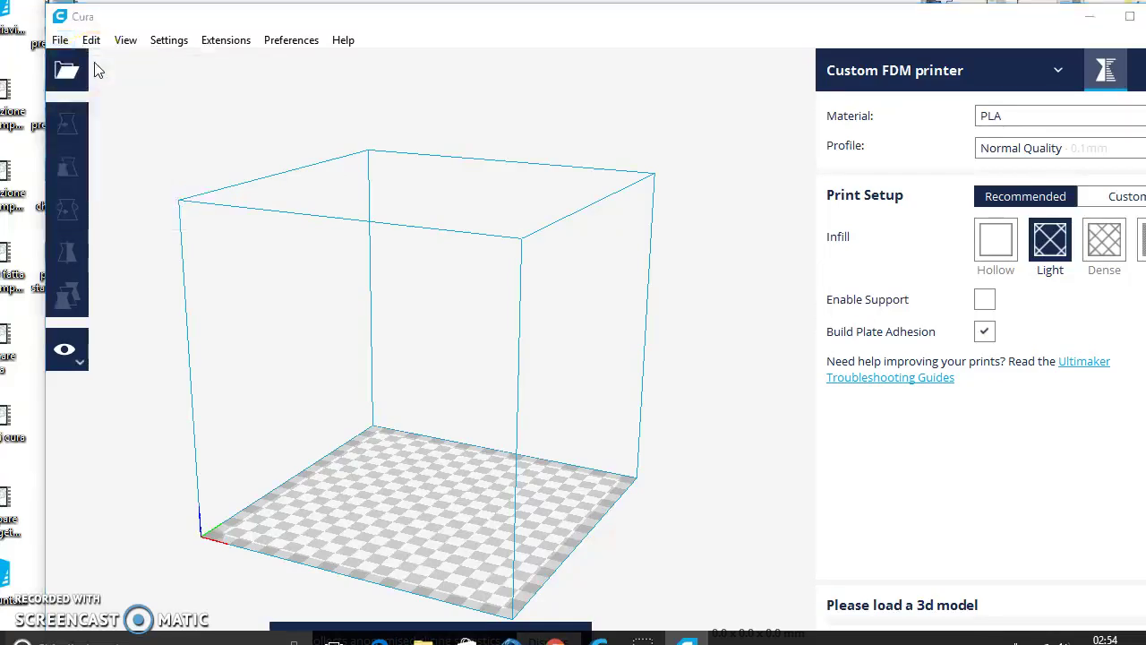
{"action": "left_click", "coordinate": [225, 217]}
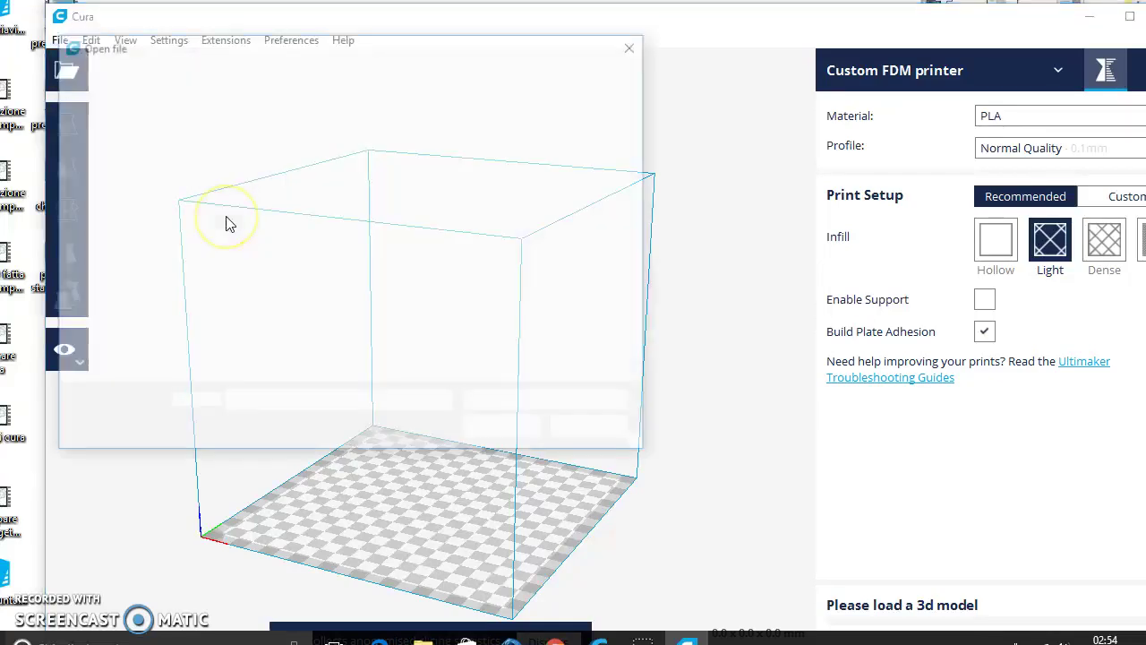
{"action": "left_click", "coordinate": [162, 170]}
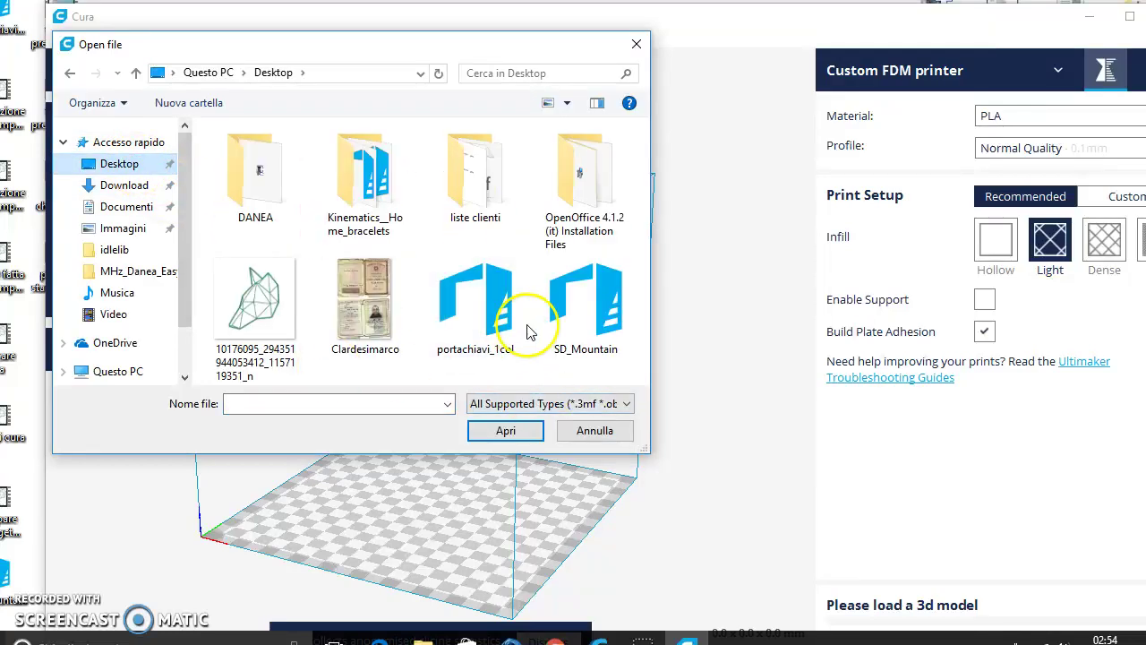
{"action": "double_click", "coordinate": [574, 309]}
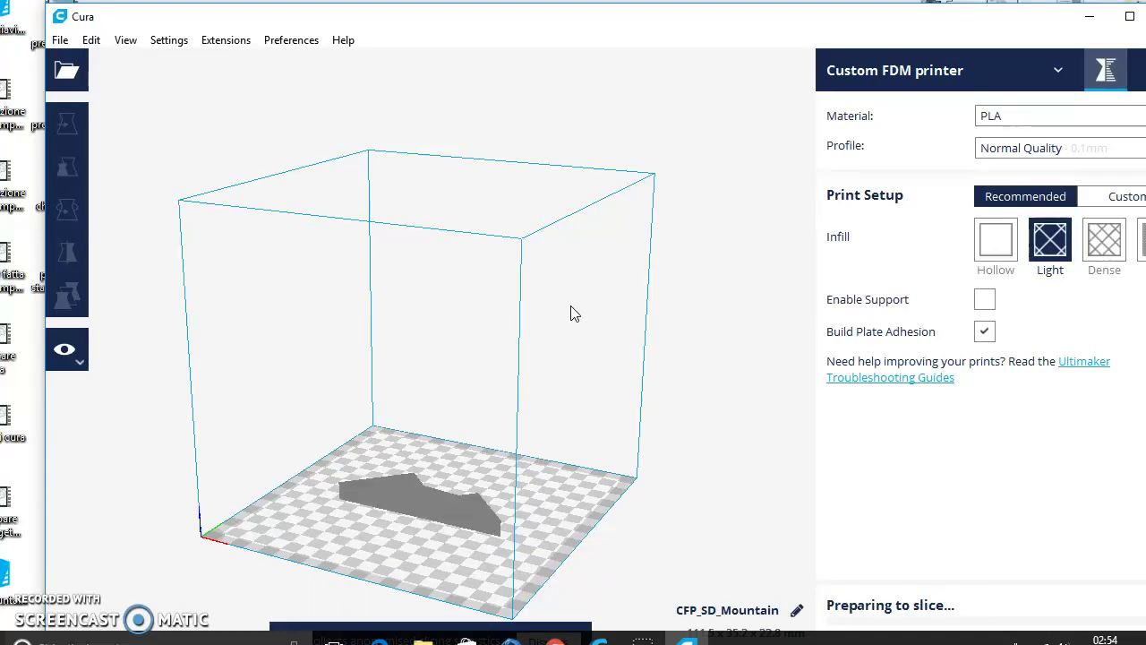
- Orbit around the loaded mountain model to inspect it on the build plate from several sides
{"action": "left_click", "coordinate": [506, 417]}
{"action": "right_click_drag", "start_coordinate": [506, 417], "coordinate": [588, 418]}
{"action": "key", "text": "Left"}
{"action": "key", "text": "Left"}
{"action": "key", "text": "Left"}
{"action": "key", "text": "Left"}
{"action": "key", "text": "Left"}
{"action": "key", "text": "Left"}
{"action": "key", "text": "Left"}
{"action": "key", "text": "Left"}
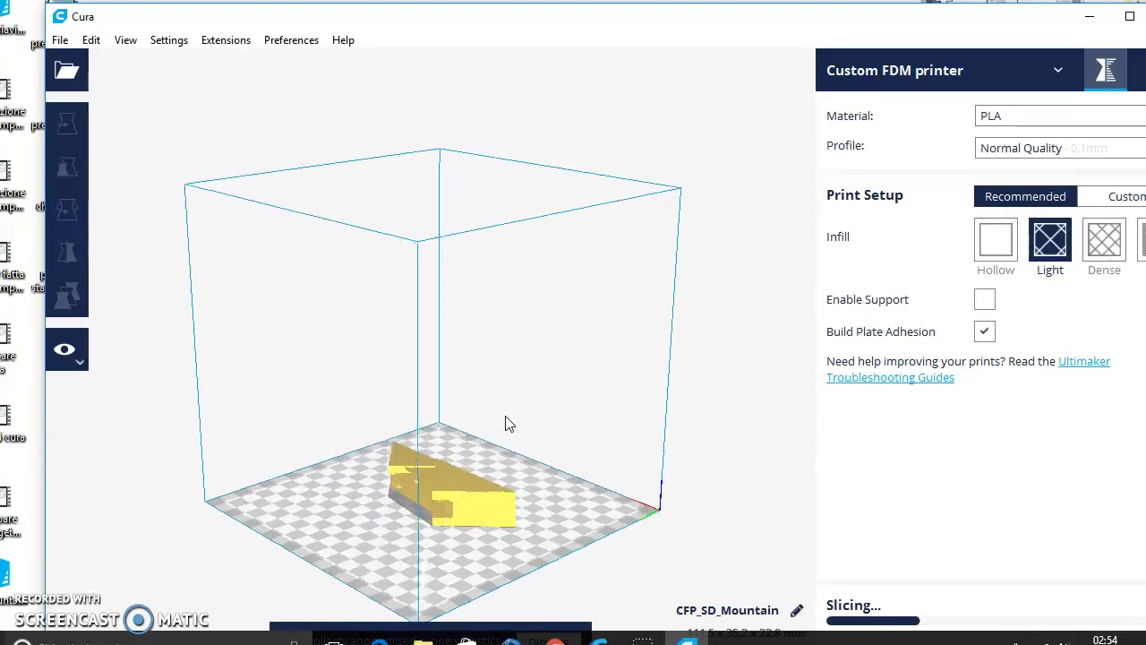
{"action": "key", "text": "Left"}
{"action": "key", "text": "Left"}
{"action": "key", "text": "Left"}
{"action": "key", "text": "Left"}
{"action": "key", "text": "Left"}
{"action": "key", "text": "Left"}
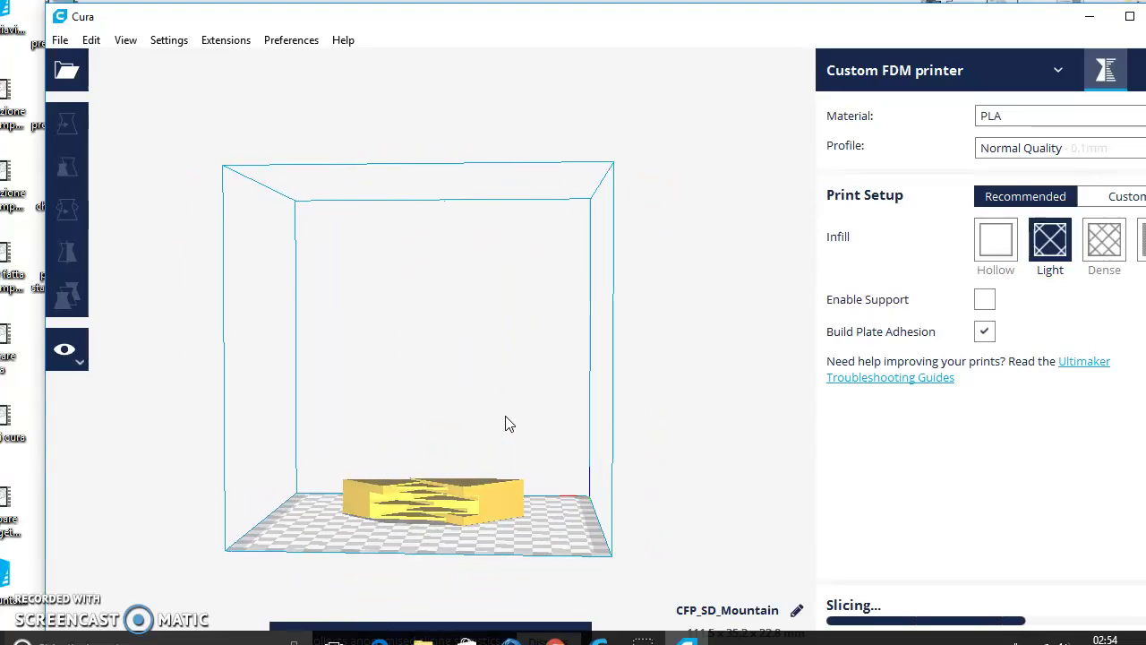
- Select the mountain model and review its position values in the Move tool
{"action": "left_click", "coordinate": [398, 498]}
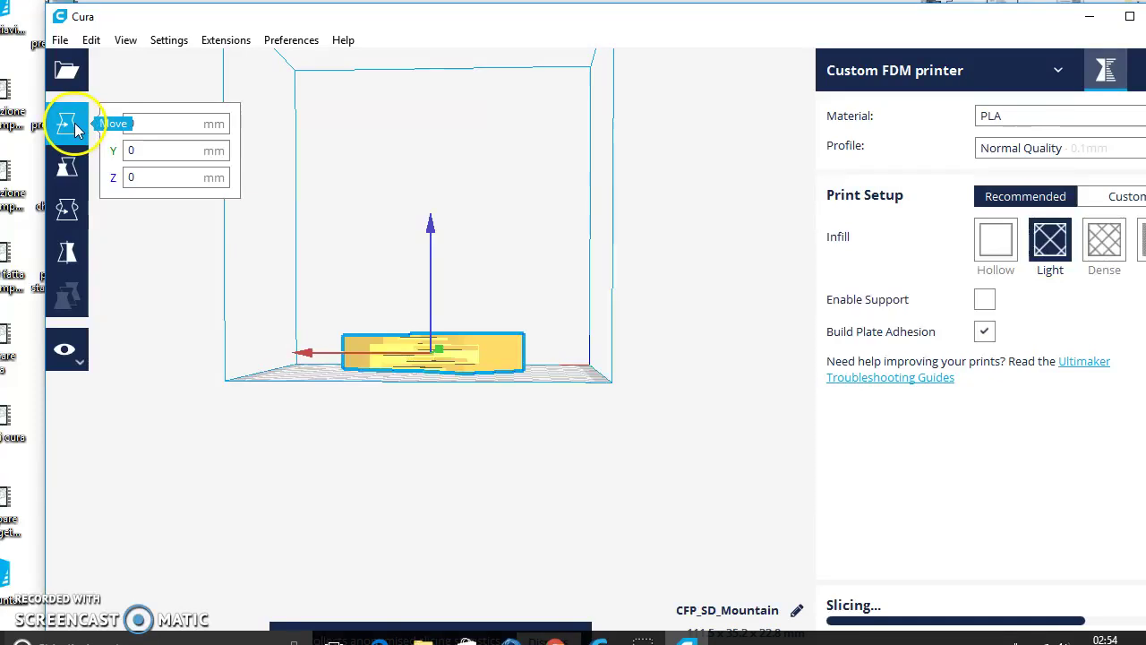
{"action": "left_click", "coordinate": [145, 123]}
{"action": "left_click", "coordinate": [383, 175]}
{"action": "left_click", "coordinate": [356, 170]}
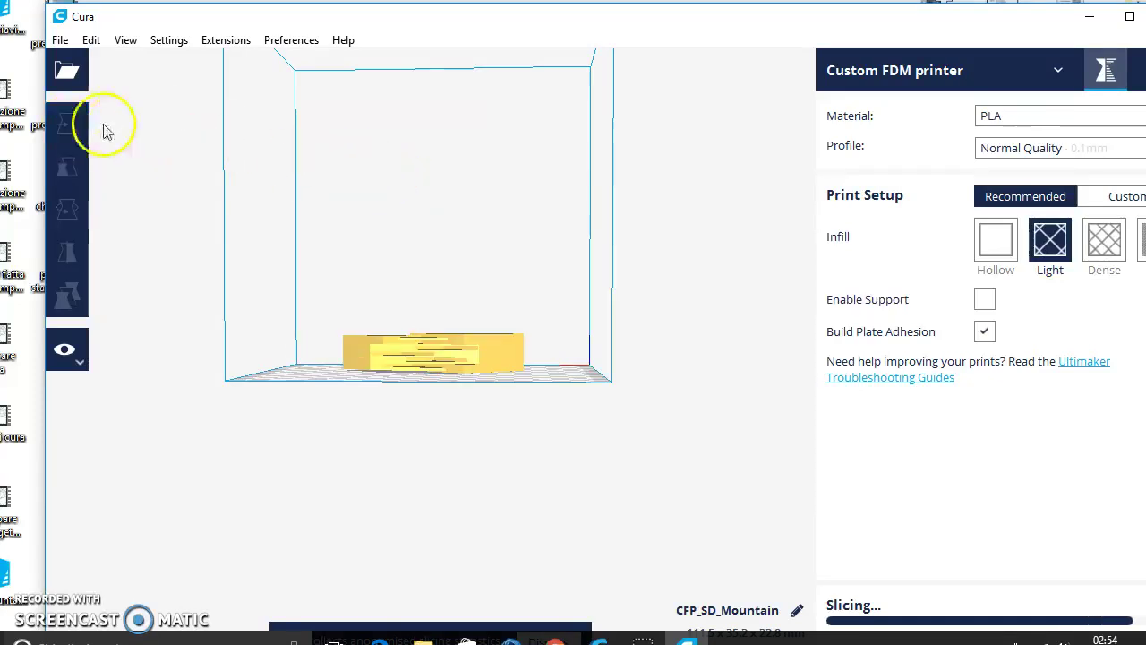
- Reselect the mountain model and review its Scale dimensions plus the Rotate and Mirror tools
{"action": "left_click", "coordinate": [366, 346]}
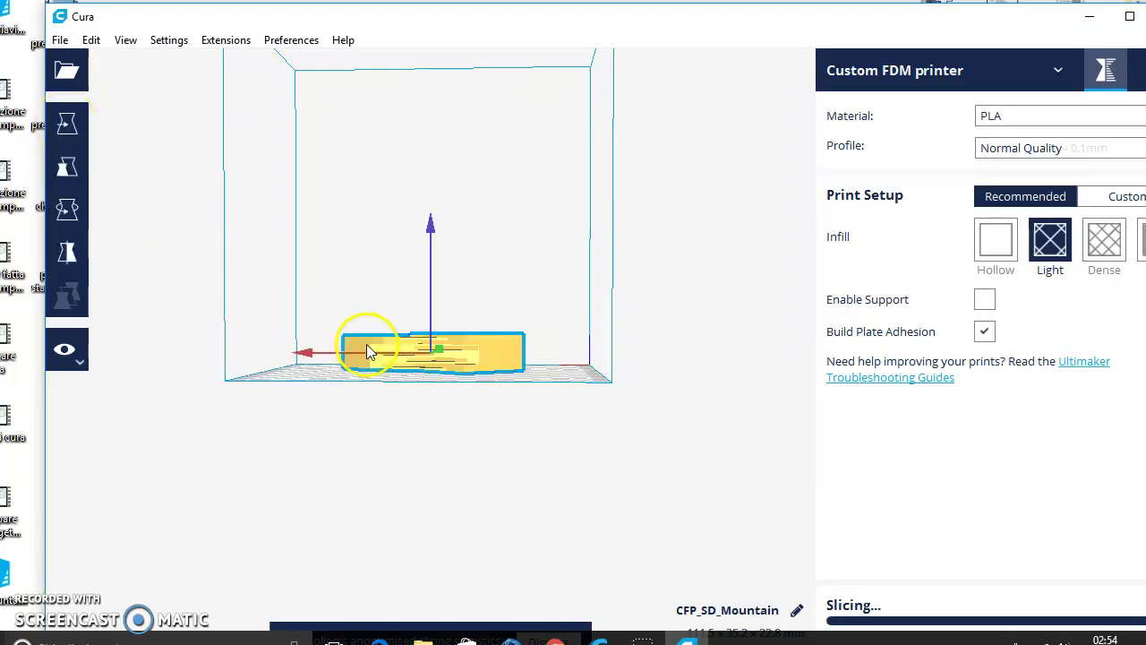
{"action": "left_click", "coordinate": [69, 167]}
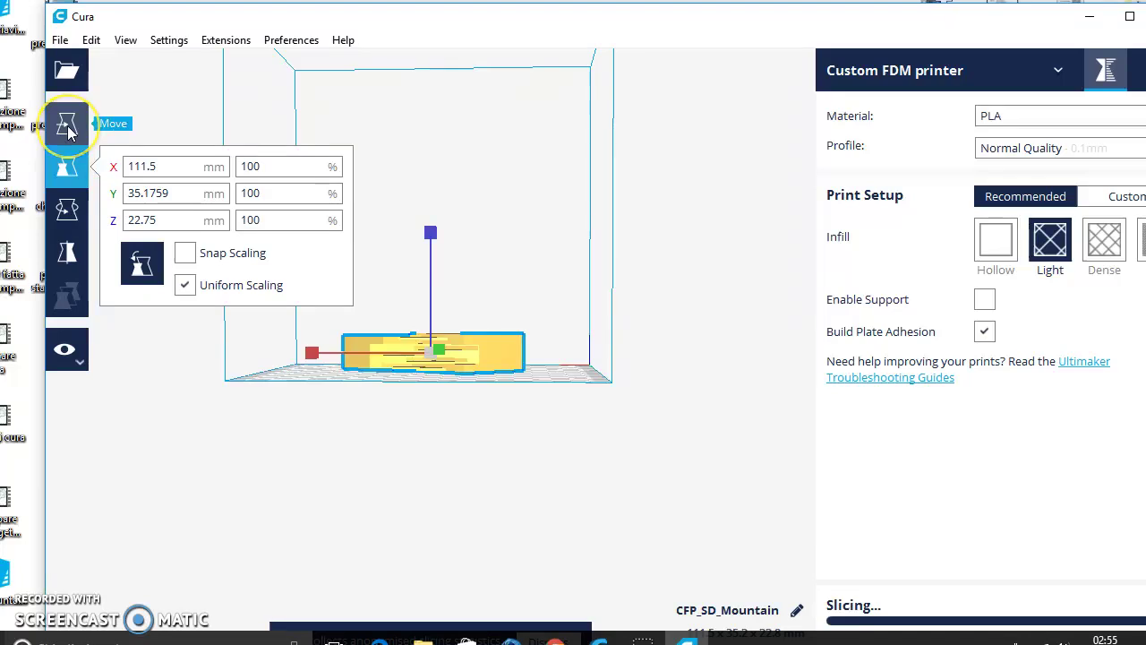
{"action": "left_click", "coordinate": [68, 127]}
{"action": "left_click", "coordinate": [67, 167]}
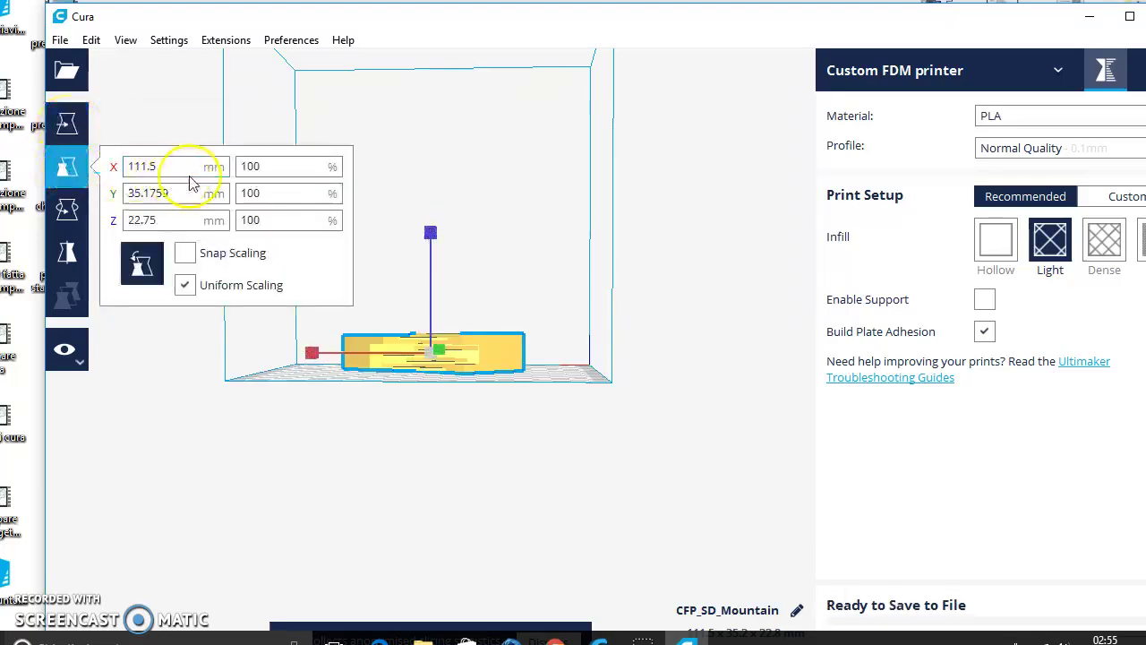
{"action": "double_click", "coordinate": [239, 166]}
{"action": "left_click", "coordinate": [164, 166]}
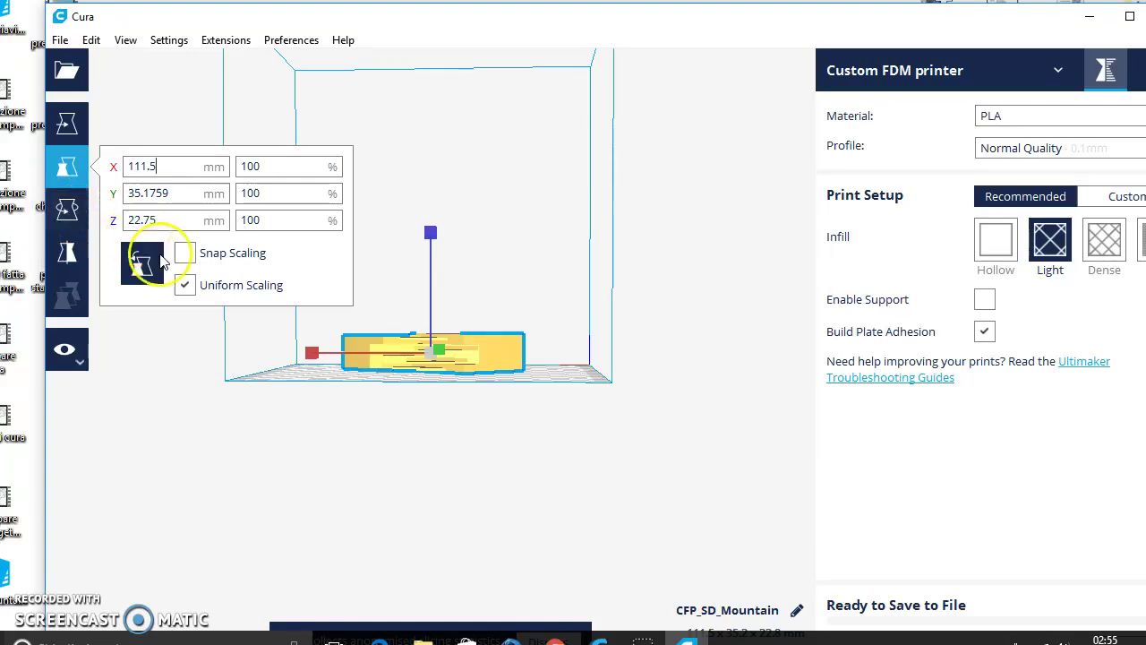
{"action": "left_click", "coordinate": [67, 208]}
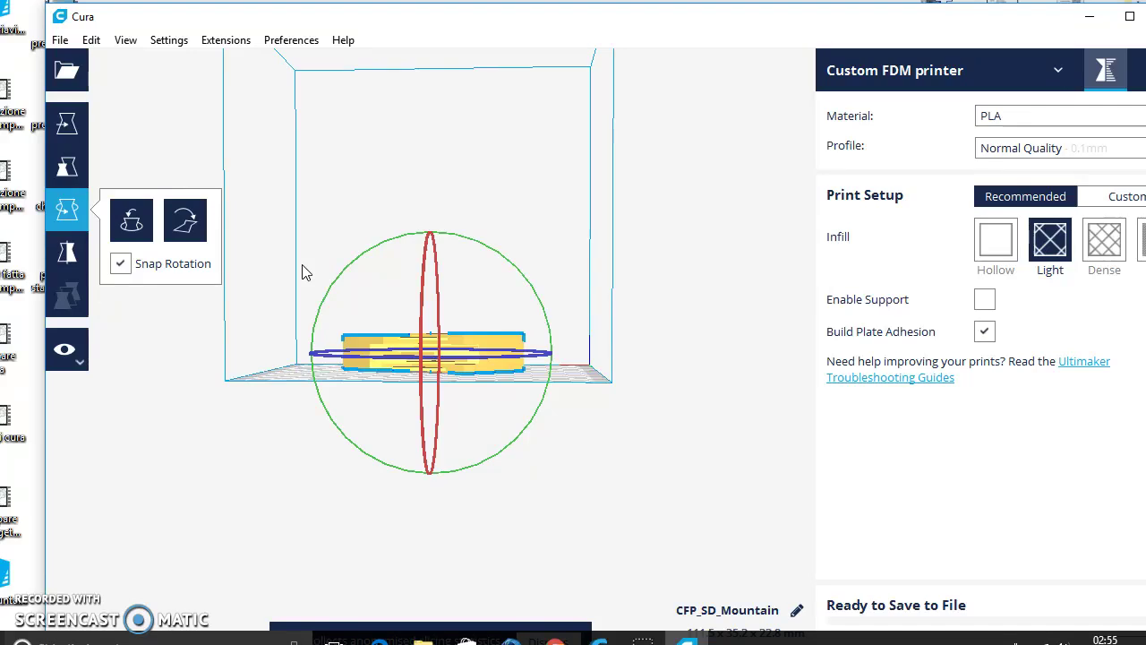
{"action": "left_click", "coordinate": [71, 253]}
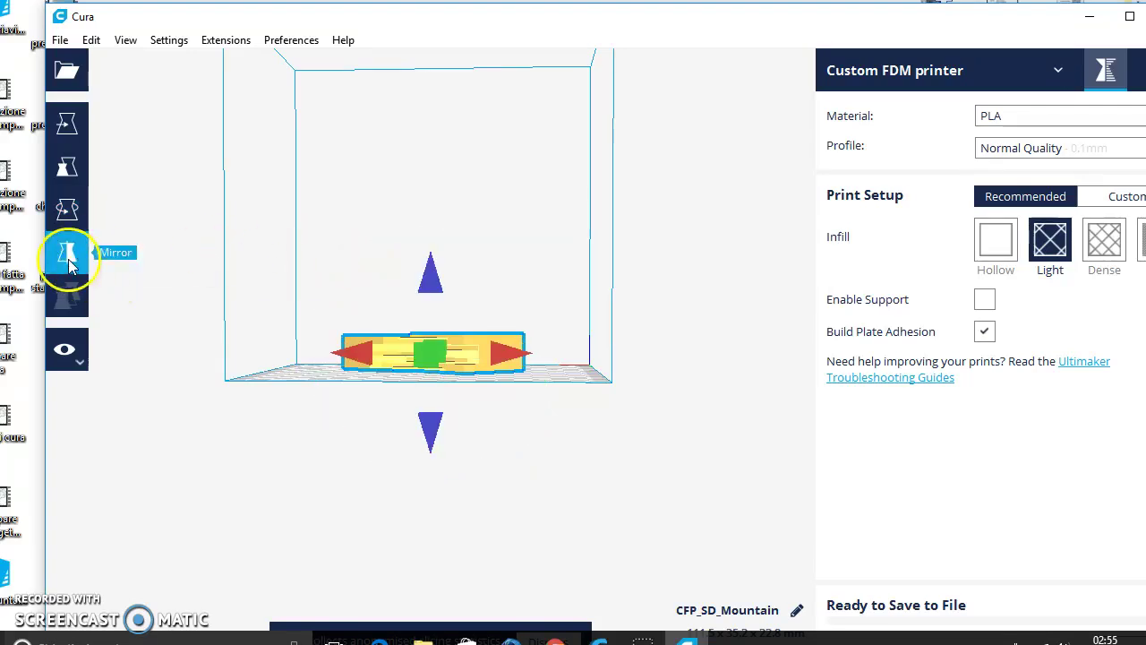
- Review the available view modes and look at the mountain model from a higher angle
{"action": "left_click", "coordinate": [64, 349]}
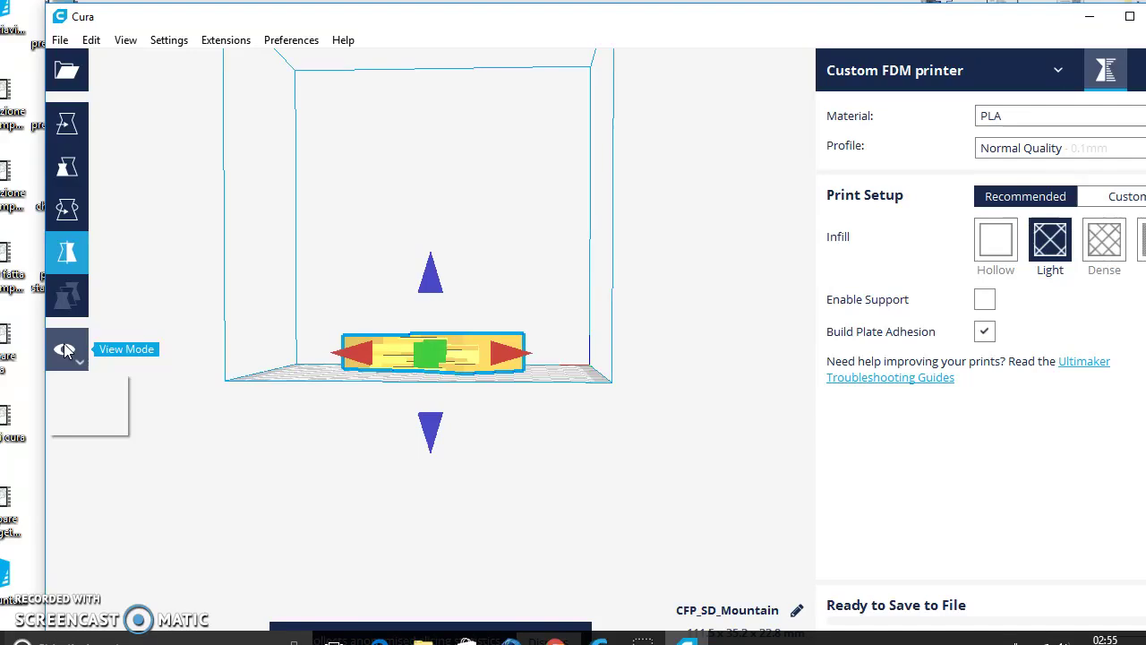
{"action": "left_click", "coordinate": [88, 405]}
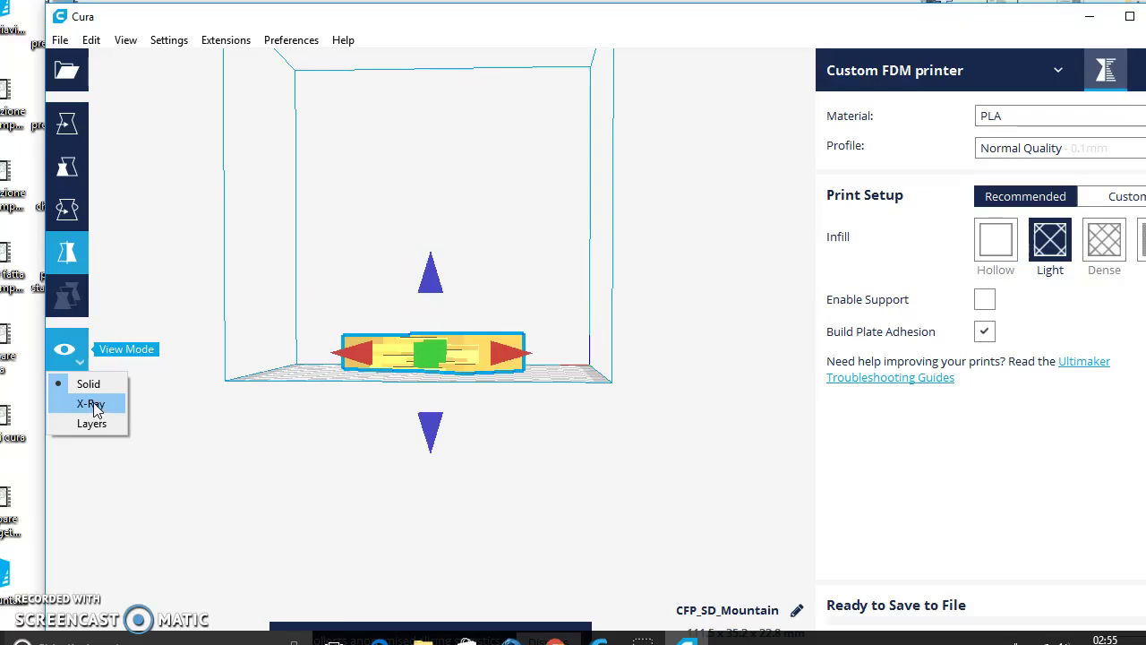
{"action": "left_click", "coordinate": [281, 335]}
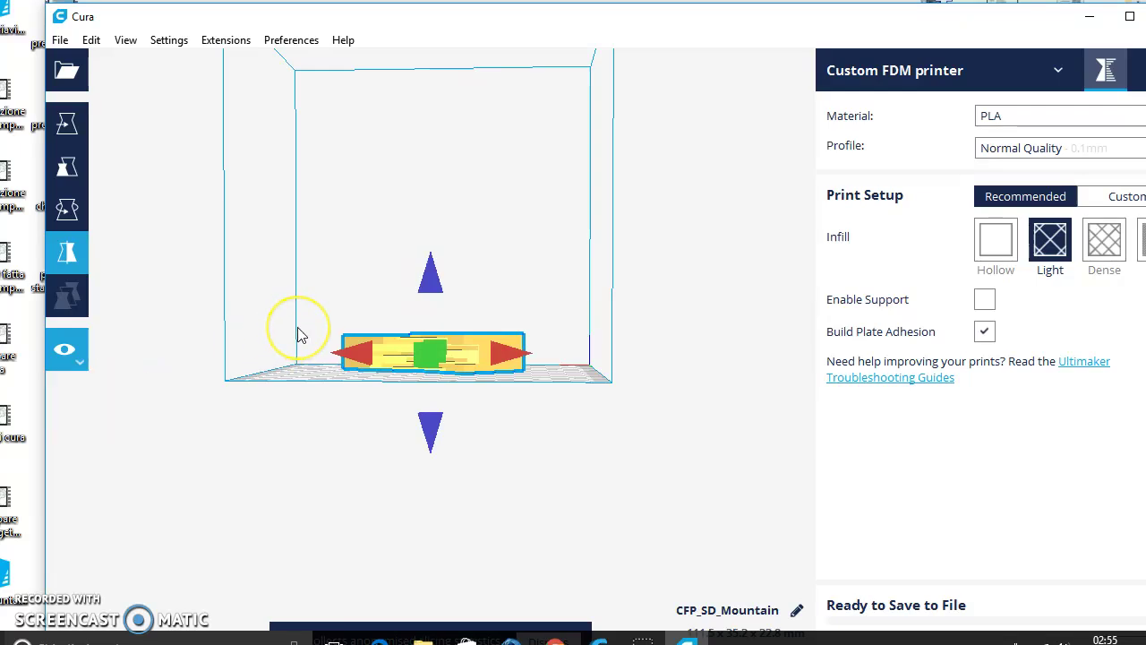
{"action": "right_click_drag", "start_coordinate": [298, 327], "coordinate": [297, 327]}
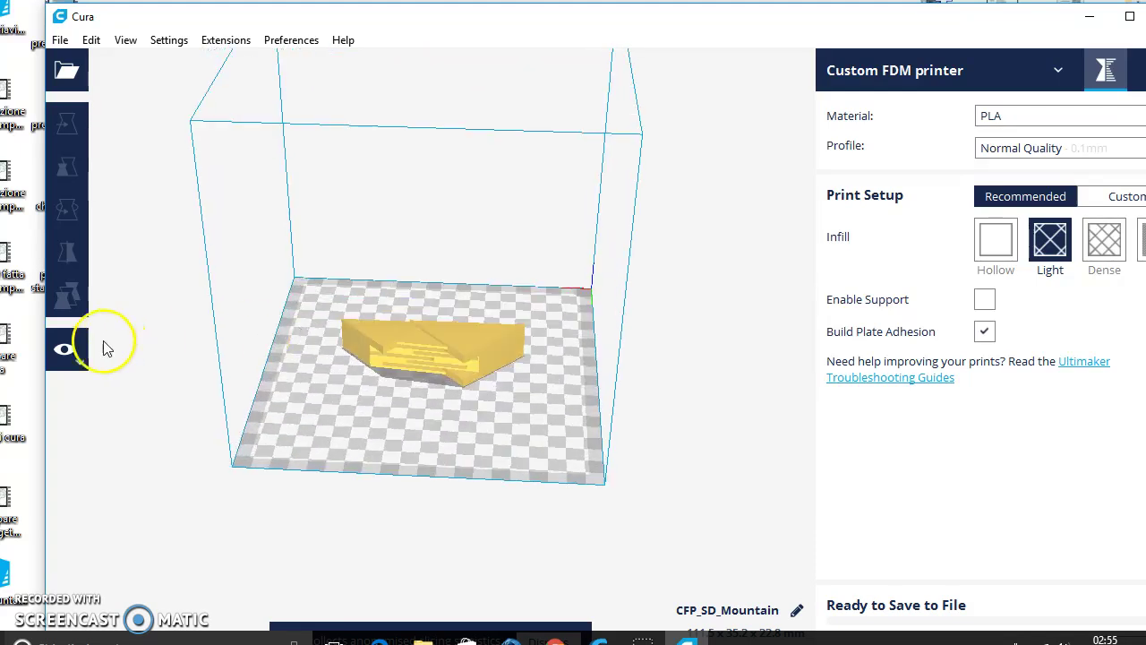
- Switch the mountain model to X-Ray view and inspect its interior from slightly different tilt angles
{"action": "left_click", "coordinate": [70, 349]}
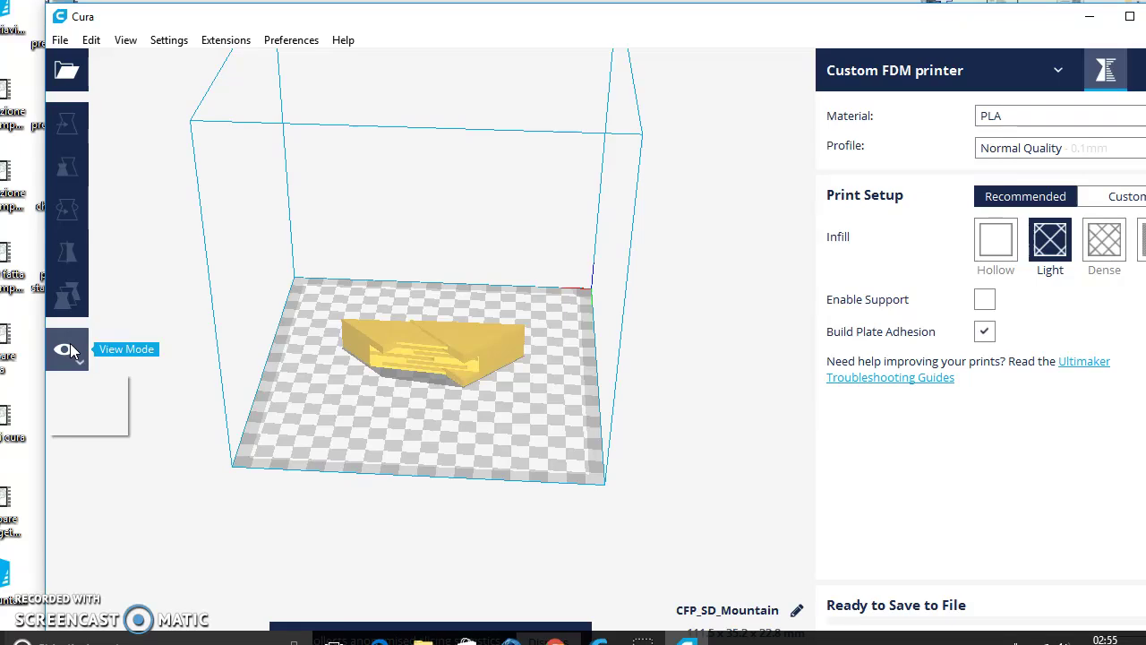
{"action": "left_click", "coordinate": [71, 345]}
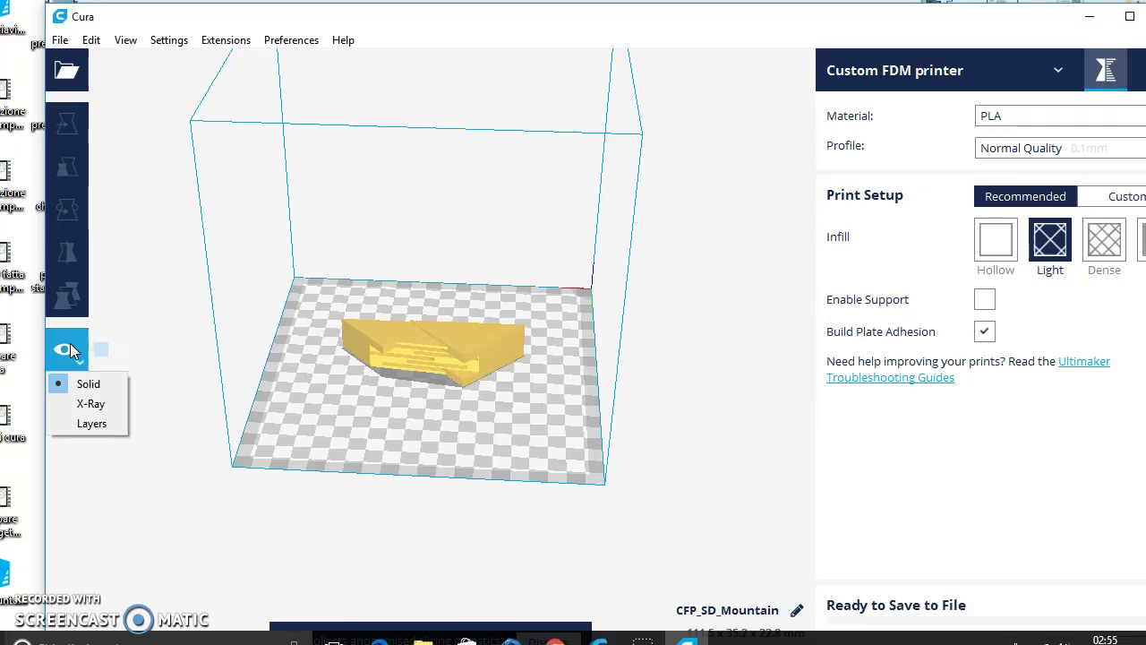
{"action": "left_click", "coordinate": [90, 403]}
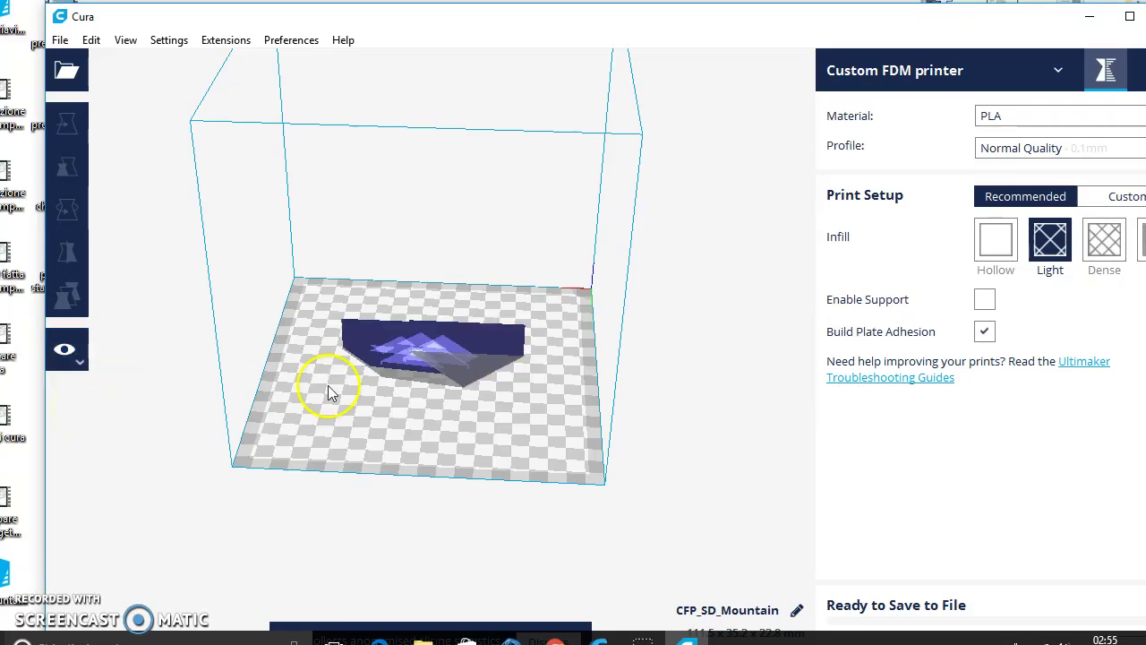
{"action": "key", "text": "Down"}
{"action": "key", "text": "Down"}
{"action": "key", "text": "Down"}
{"action": "key", "text": "Down"}
{"action": "key", "text": "Down"}
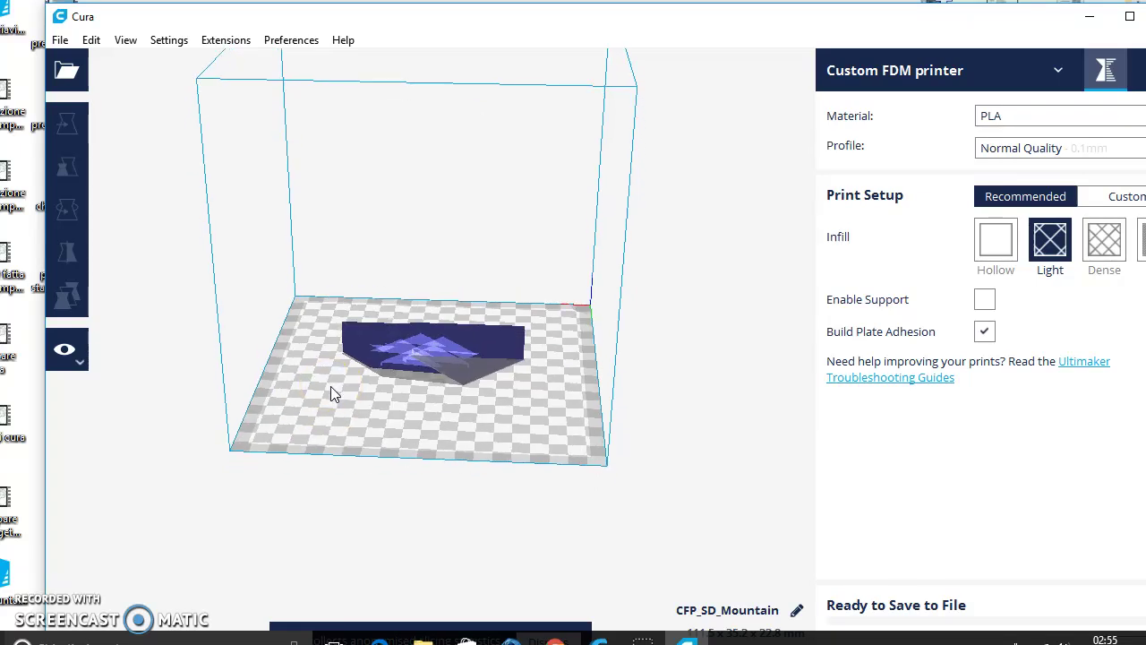
{"action": "key", "text": "Up"}
{"action": "key", "text": "Up"}
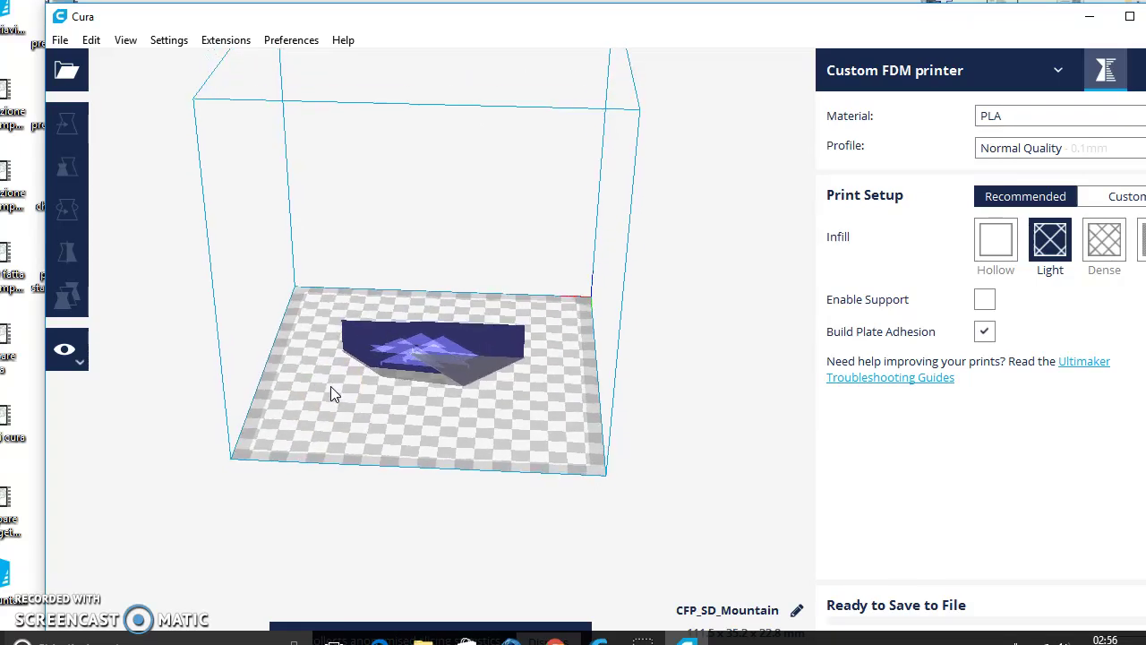
- Display the mountain model in Layers view and reposition the window to expose the print time and material estimates
{"action": "left_click", "coordinate": [64, 348]}
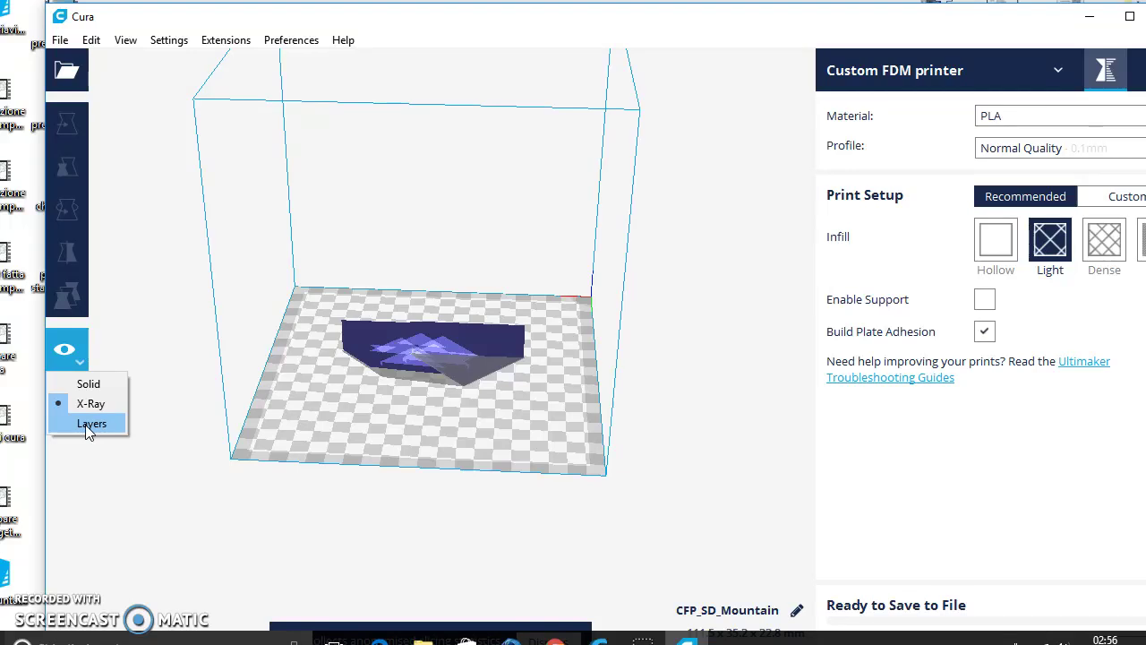
{"action": "left_click", "coordinate": [87, 427]}
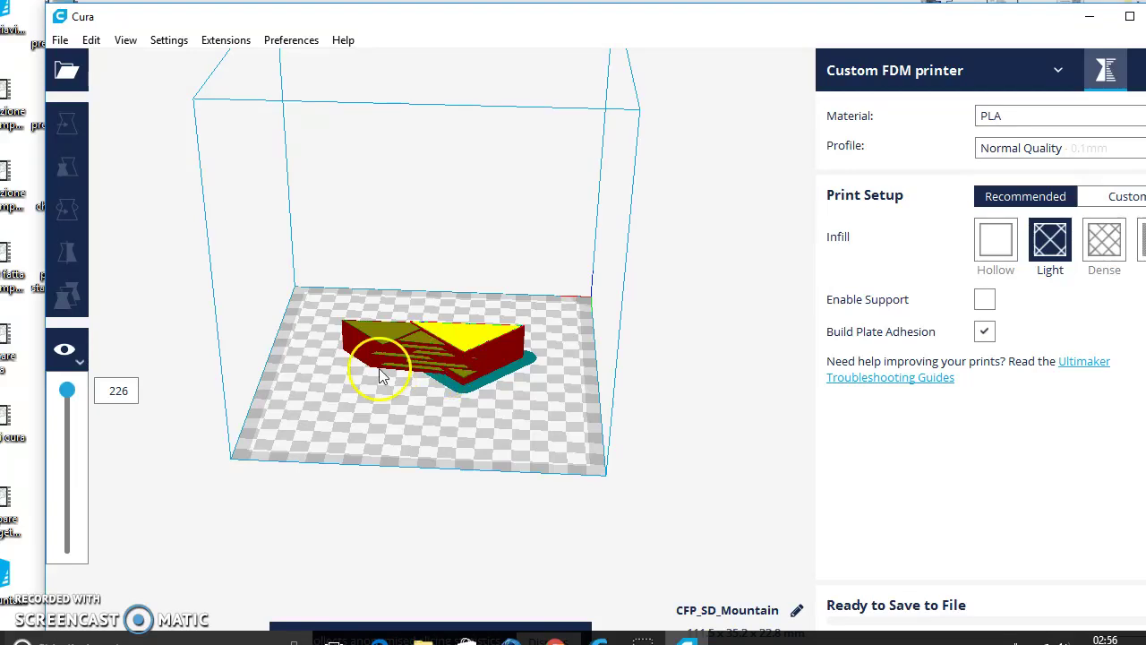
{"action": "mouse_move", "coordinate": [69, 392]}
{"action": "left_mouse_down"}
{"action": "mouse_move", "coordinate": [68, 419]}
{"action": "mouse_move", "coordinate": [68, 390]}
{"action": "left_mouse_up"}
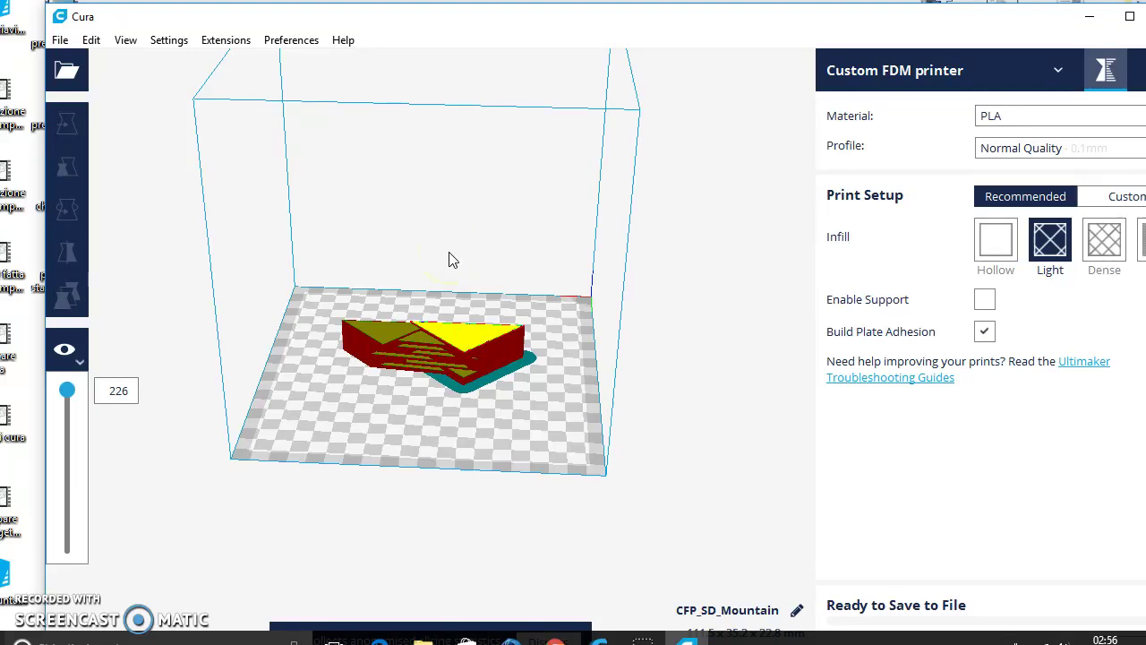
{"action": "left_click_drag", "start_coordinate": [931, 31], "coordinate": [896, 0]}
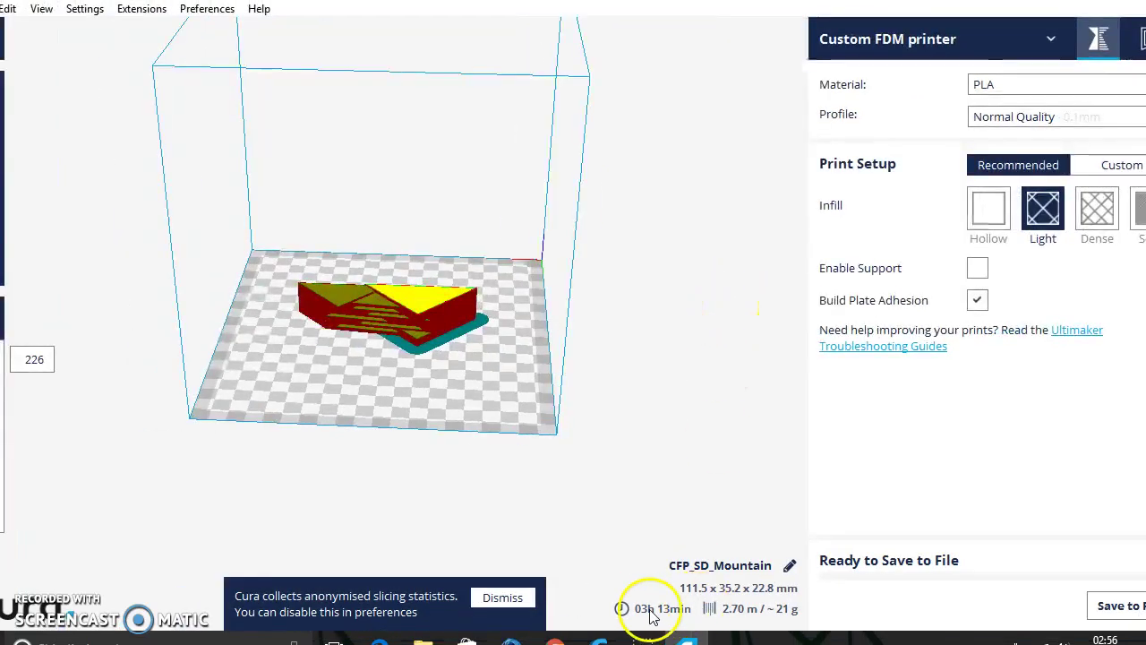